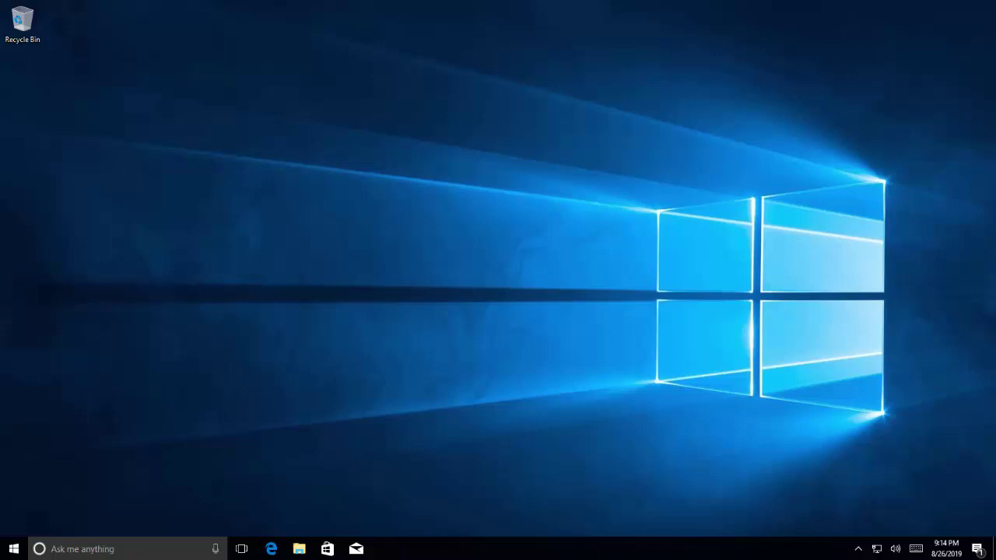
Open the Windows Update settings page by running ms-settings:windowsupdate from the Run prompt
click(732, 223)
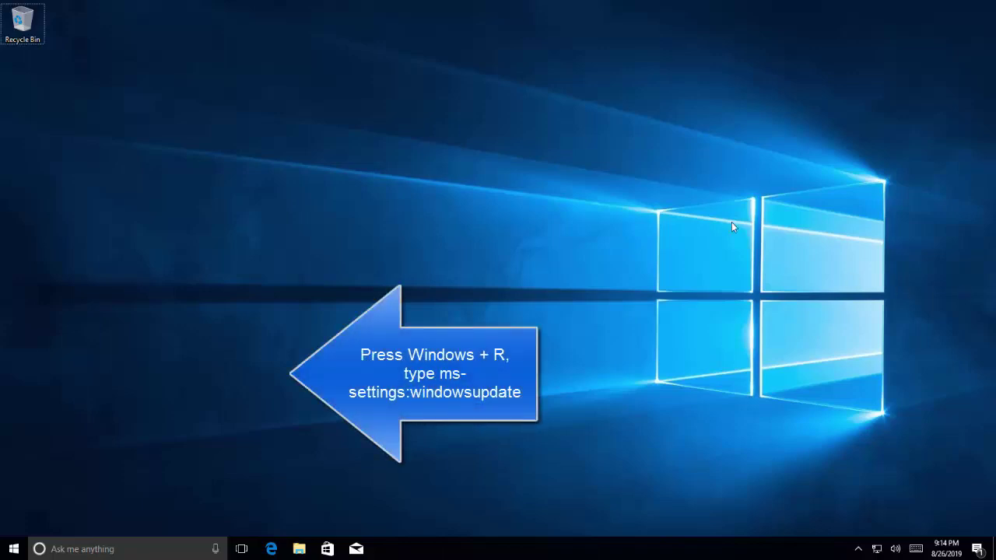
key(super+r)
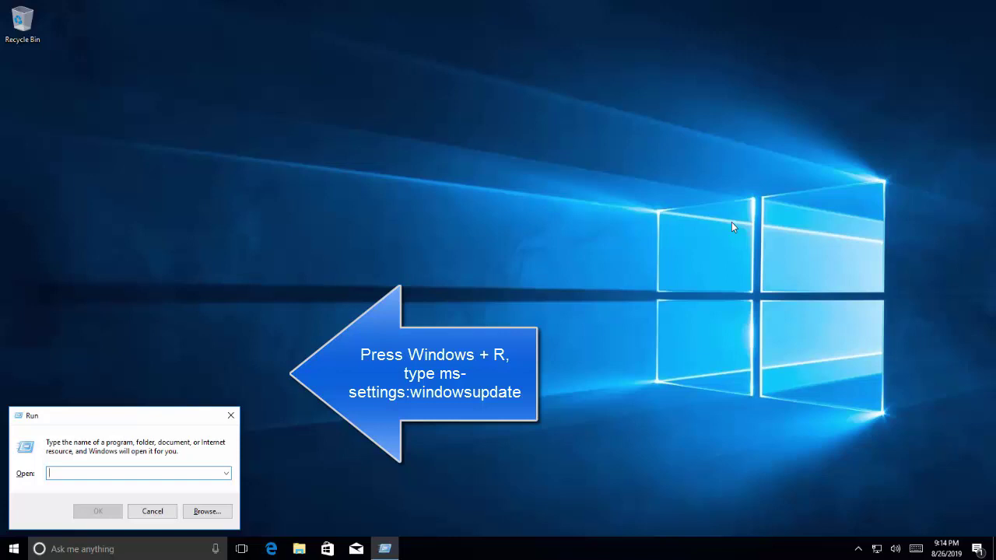
text(ms-settings)
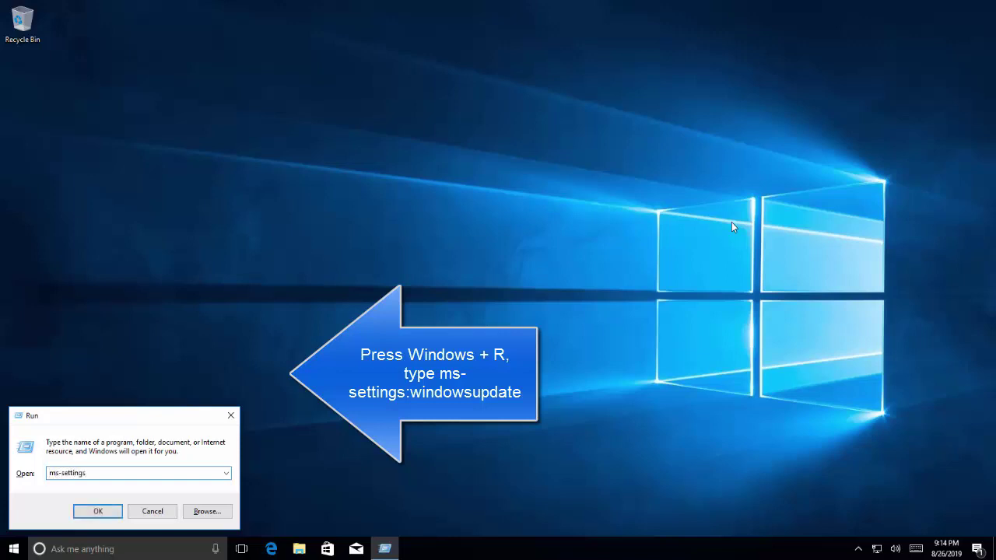
text(:windowsupdate)
key(Return)
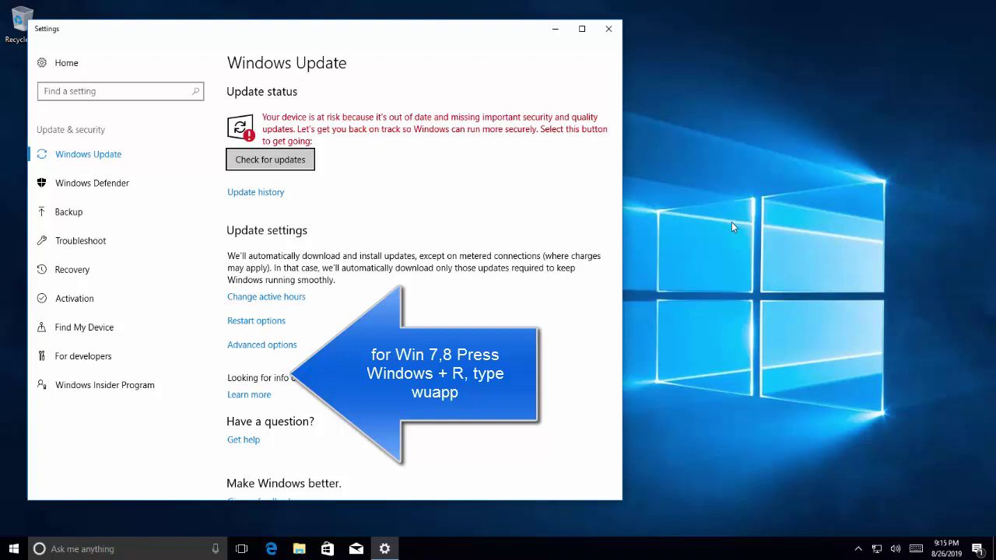
key(super+r)
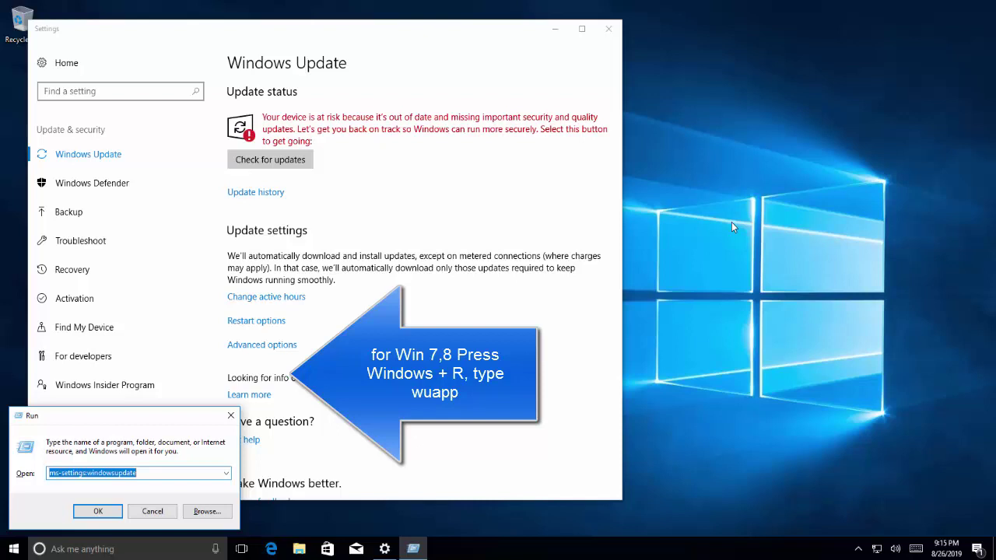
text(wu)
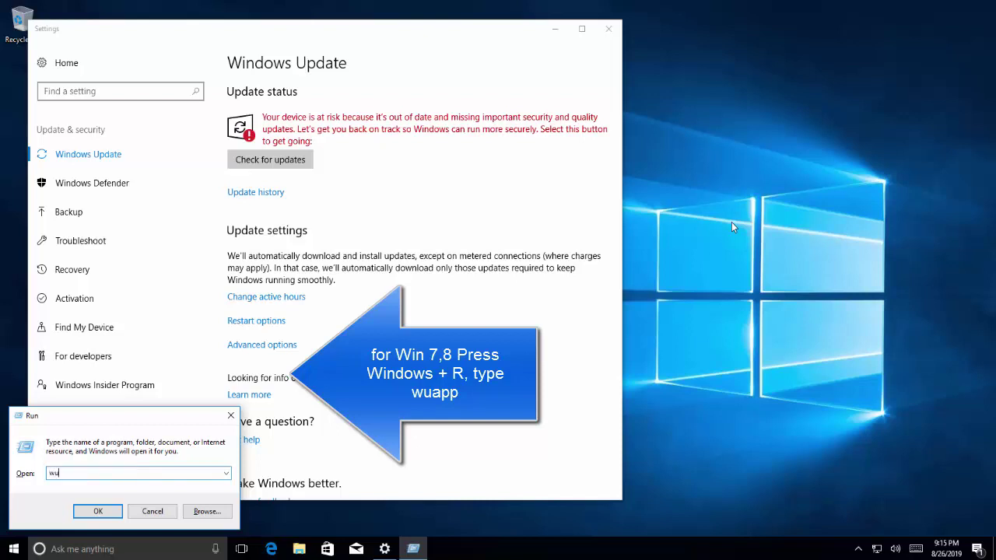
text(app)
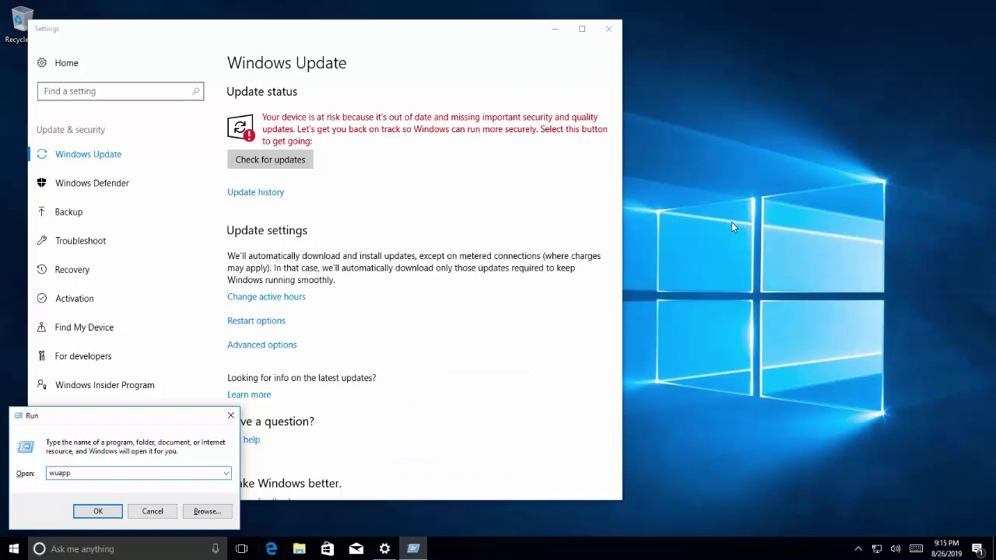
key(Return)
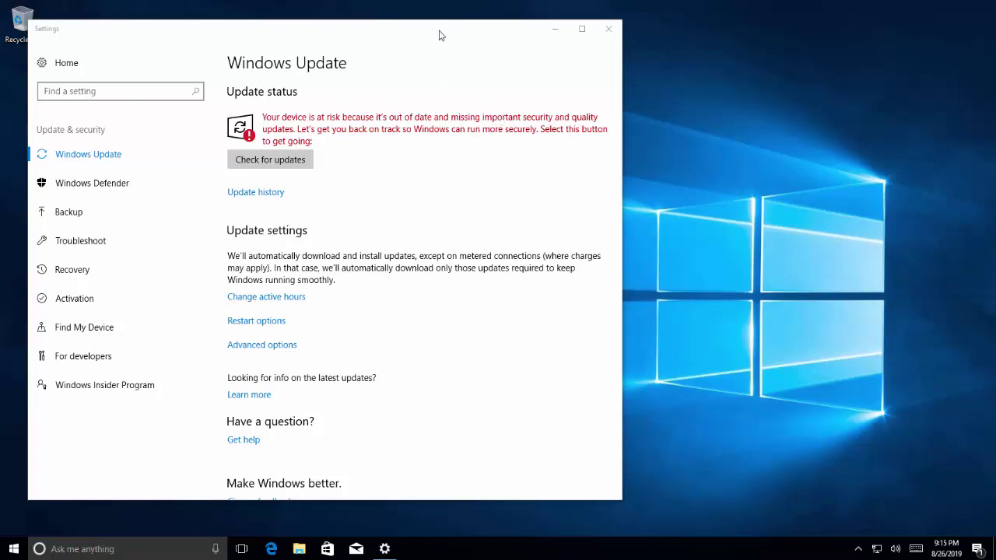
Check for updates so the five available updates, including KB4512474, begin downloading
click(267, 118)
drag(267, 118, 287, 119)
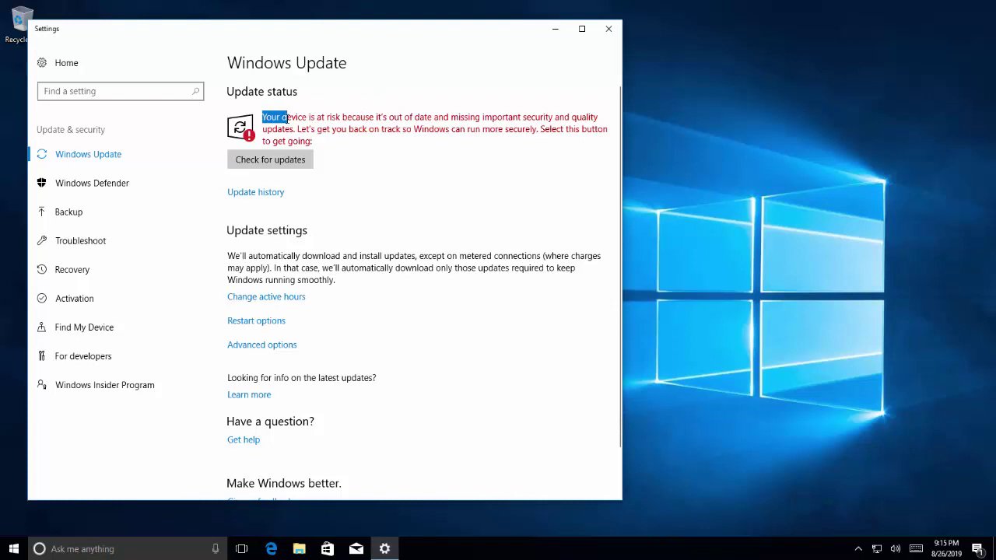
click(302, 159)
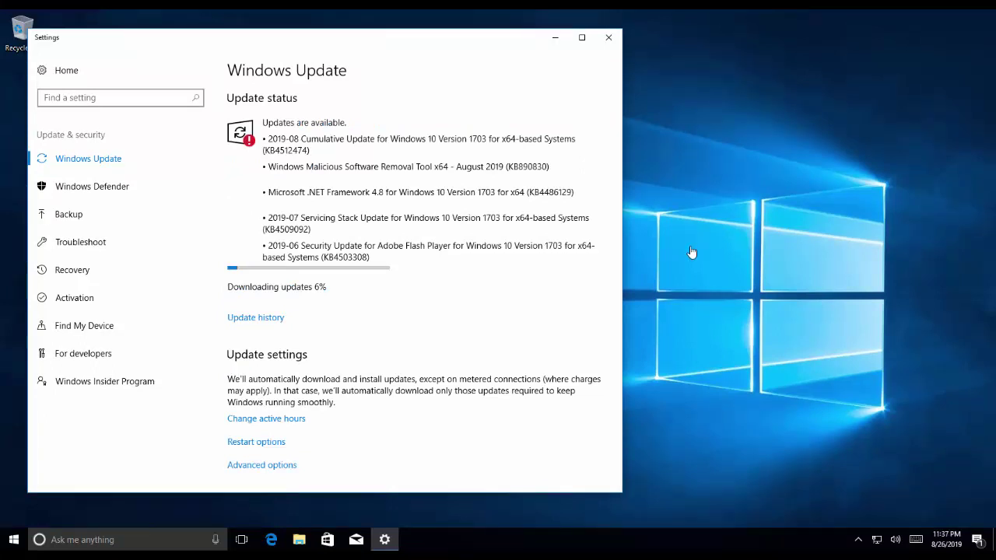
Maximize Settings and scroll through the list of downloading updates
double_click(427, 39)
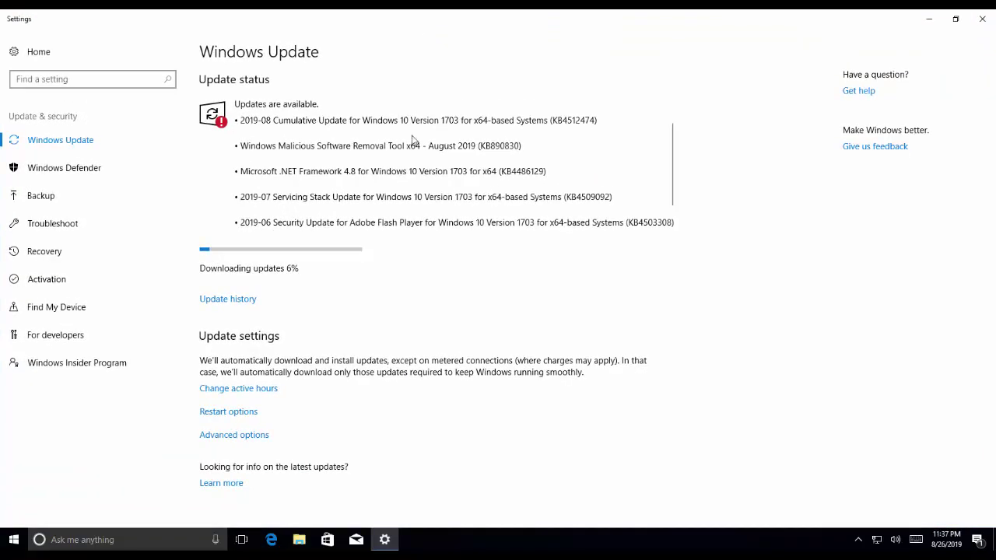
scroll(413, 140, down, 1)
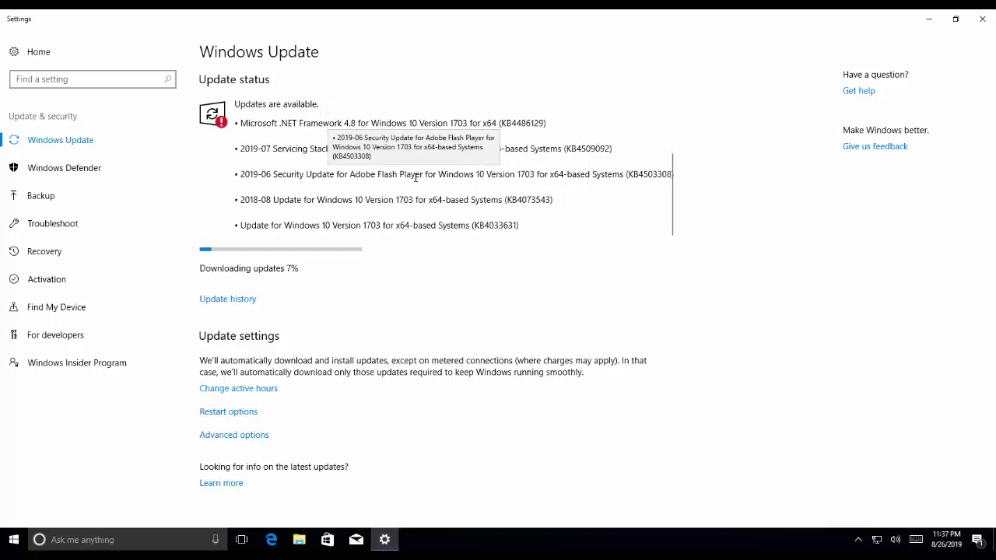
scroll(416, 178, up, 1)
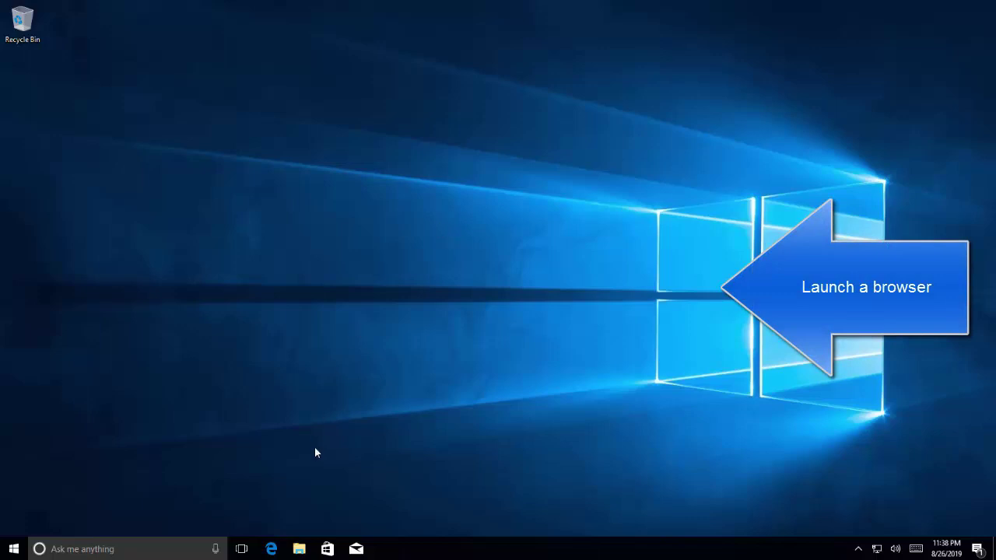
Open the 'The latest supported Visual C++ downloads' page in a maximized Edge window from the pasted link
click(271, 549)
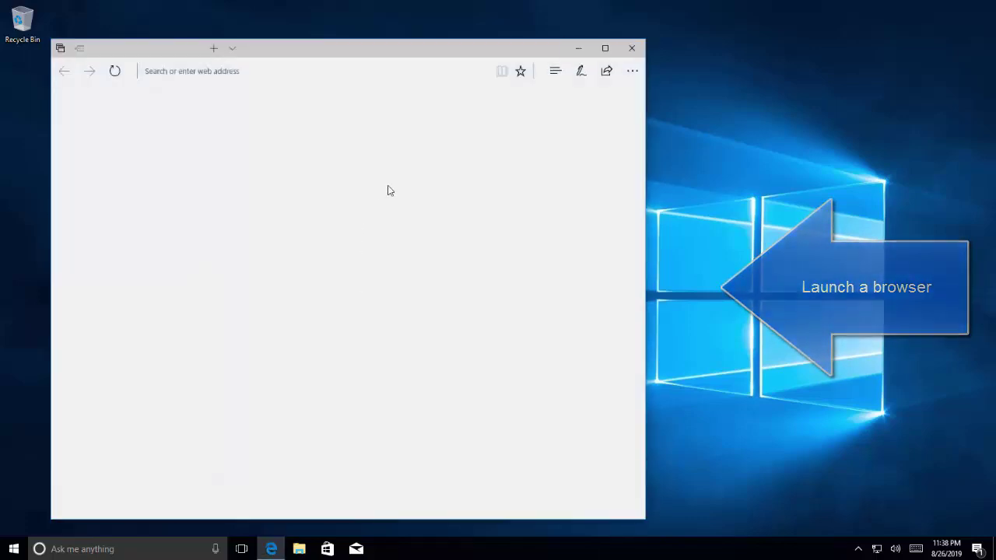
click(612, 49)
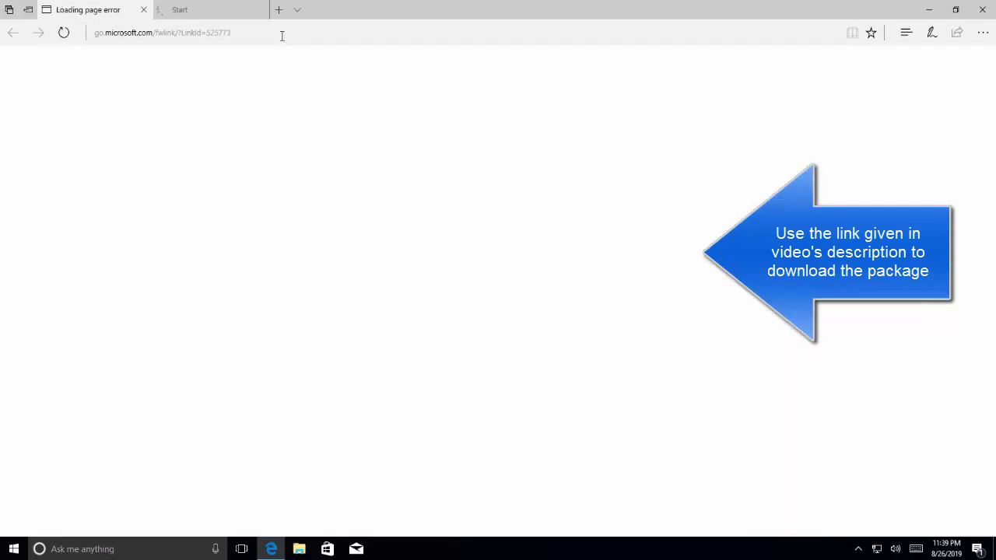
click(282, 36)
text(https://support.microsoft.com/en-us/help/2977003/the-latest-supported-visual-c-downloads)
key(Return)
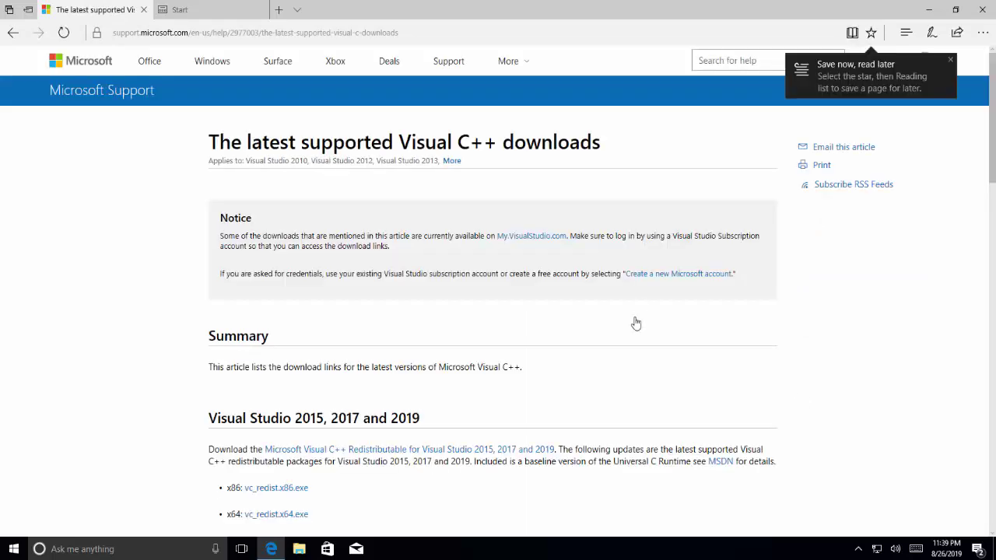
Download and save the x64 redistributable vc_redist.x64.exe (14.4 MB)
scroll(825, 298, down, 5)
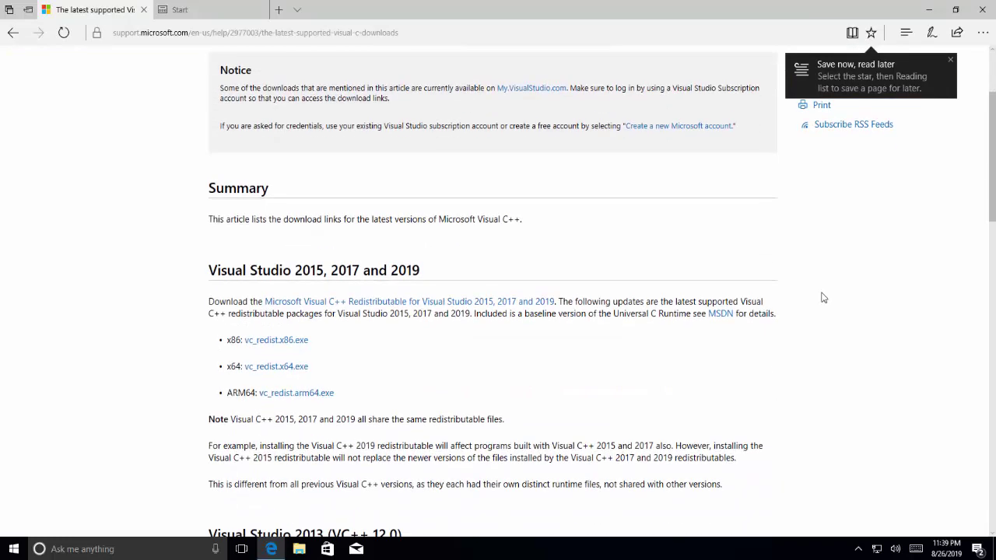
scroll(824, 298, up, 2)
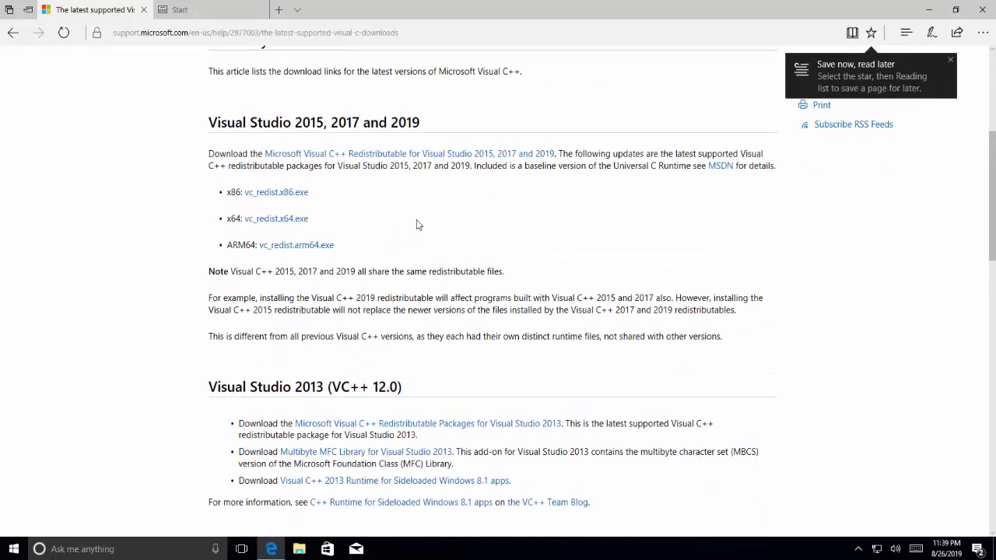
click(277, 192)
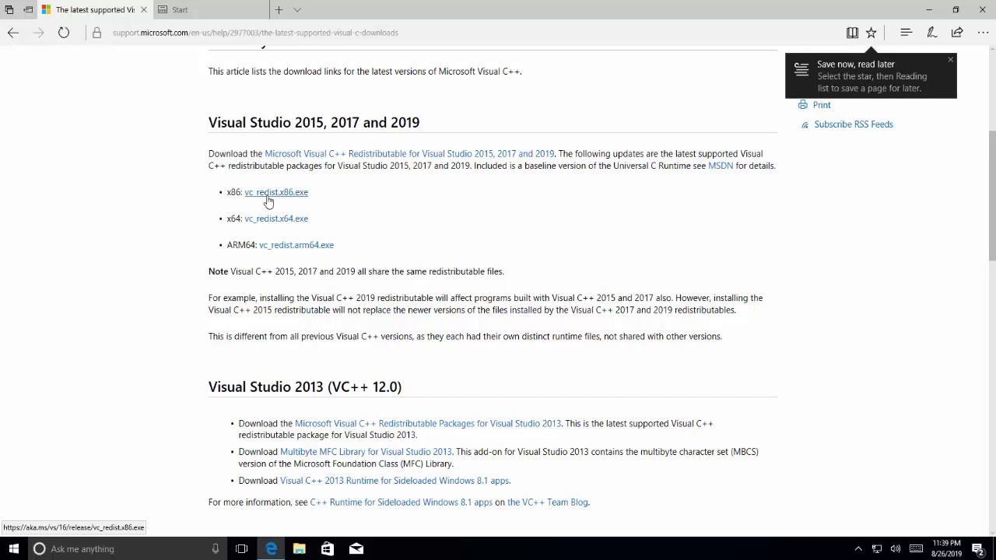
click(301, 224)
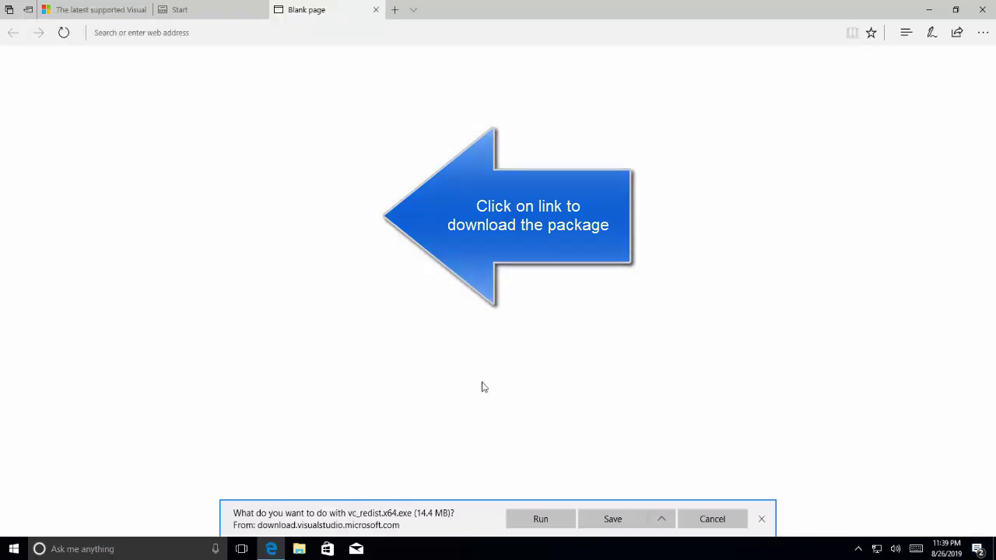
click(594, 519)
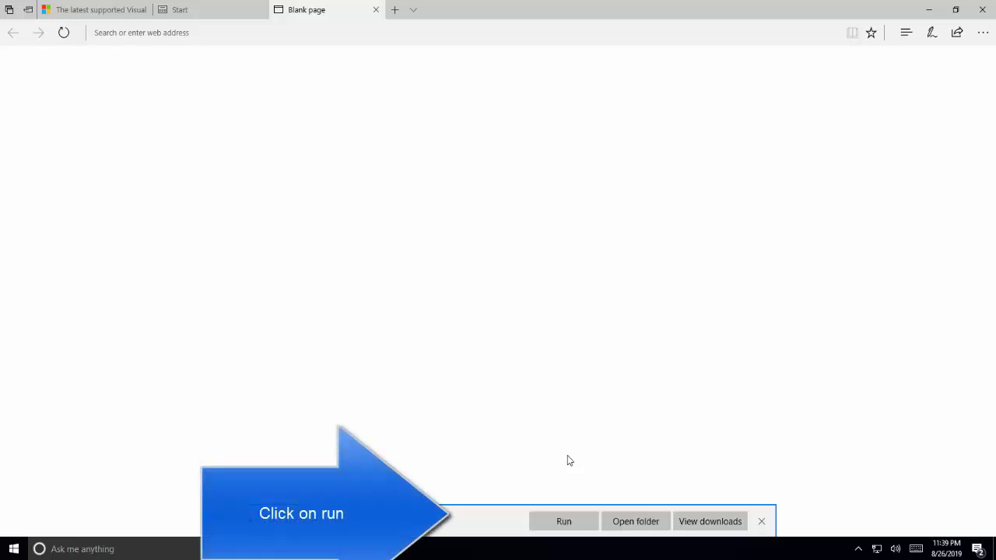
Run vc_redist.x64.exe, accept the license, and install Visual C++ 2015-2019 x64 14.22.27821
click(566, 520)
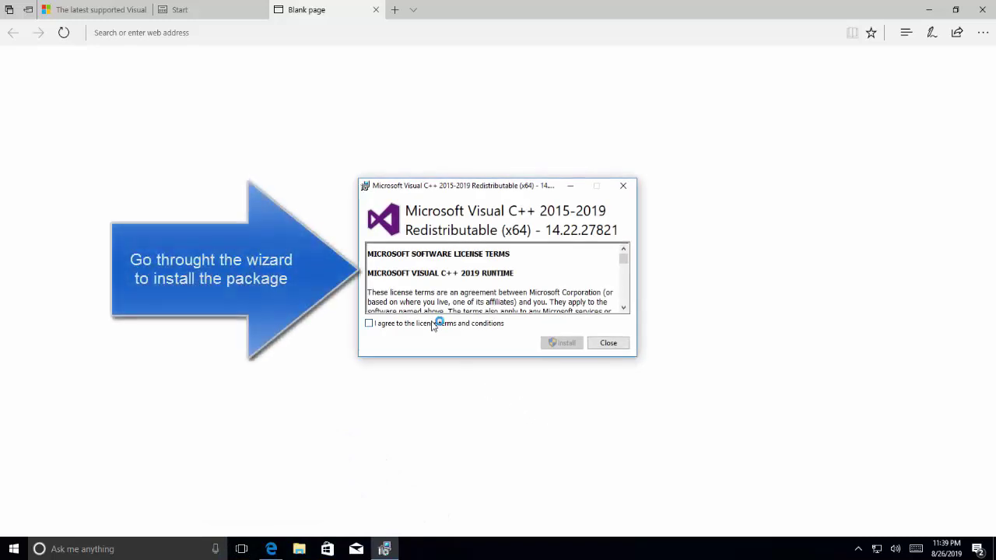
click(434, 323)
click(562, 343)
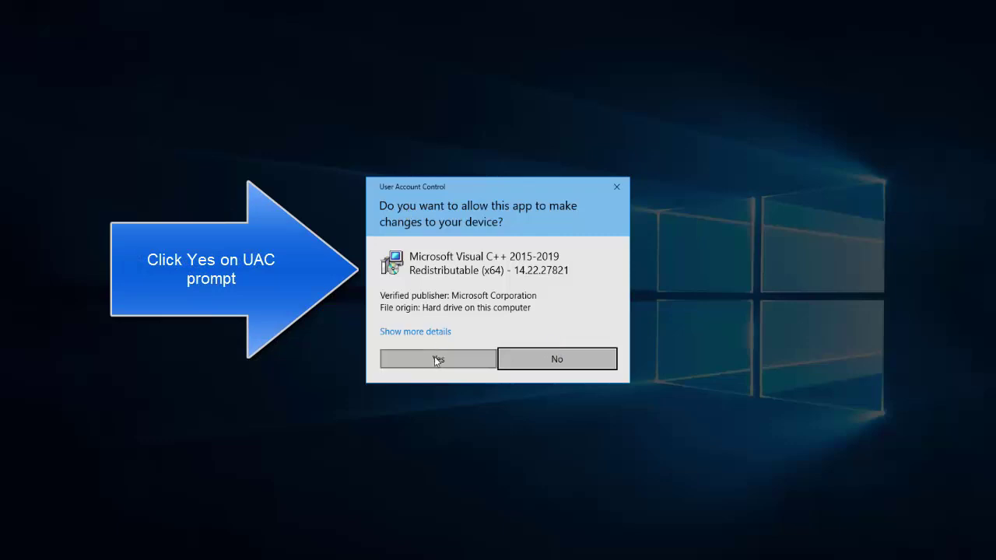
click(434, 359)
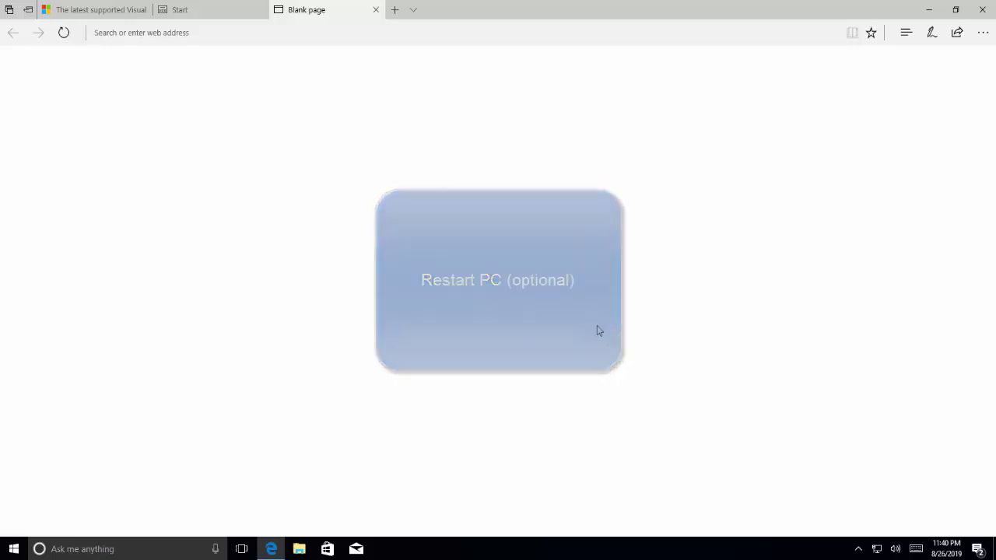
Close Edge, confirming that all open tabs should close
click(993, 11)
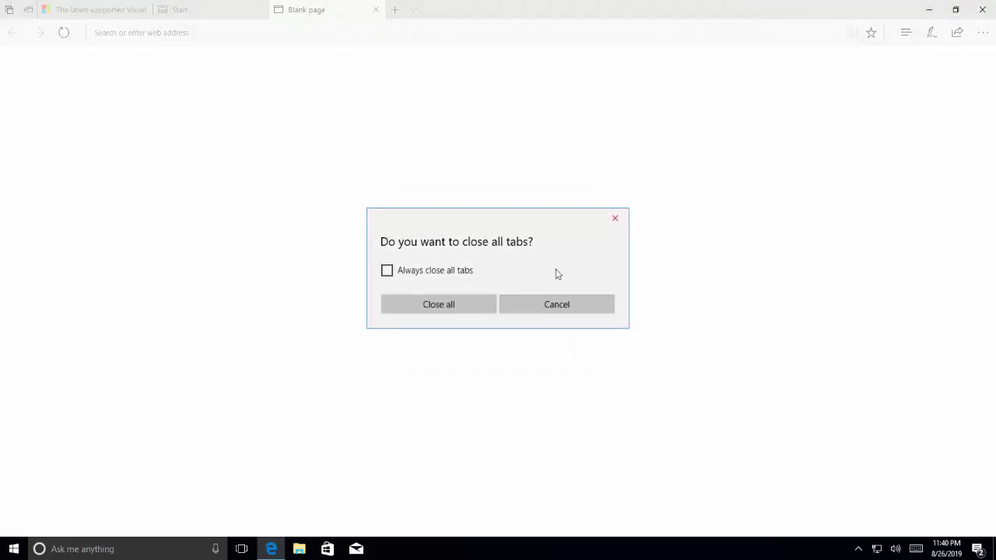
click(492, 310)
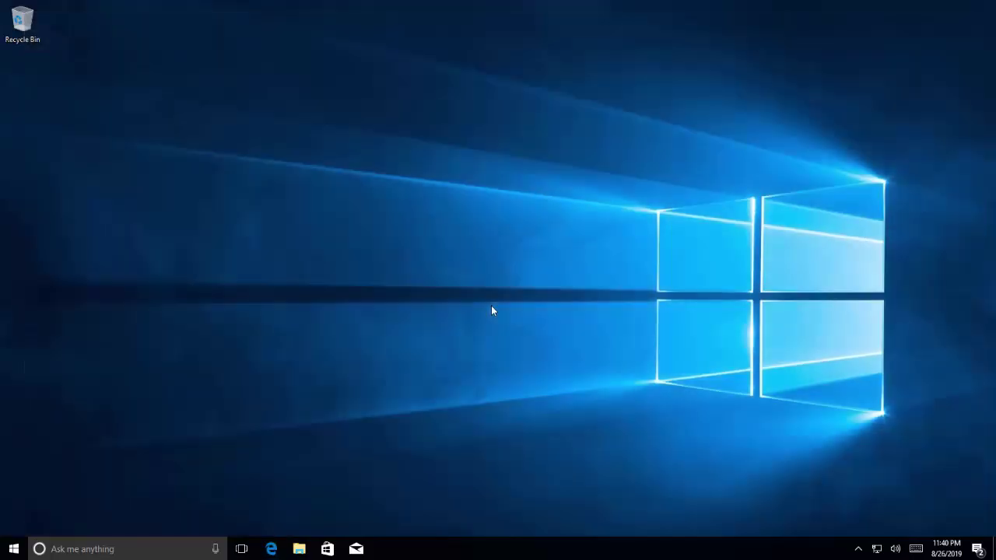